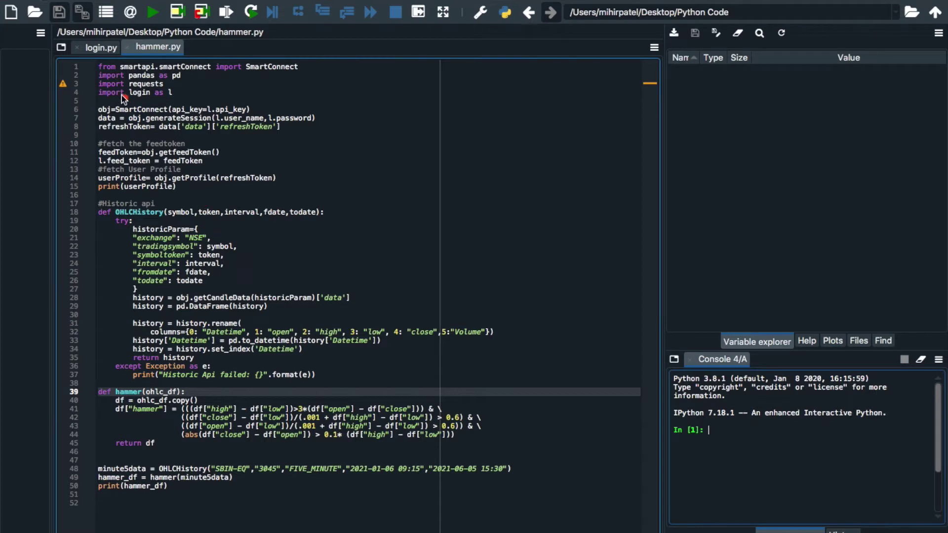
Step: Enlarge the hammer.py editor font by two zoom steps
mouse_move(93, 66)
left_mouse_down()
mouse_move(336, 339)
mouse_move(78, 68)
left_mouse_up()
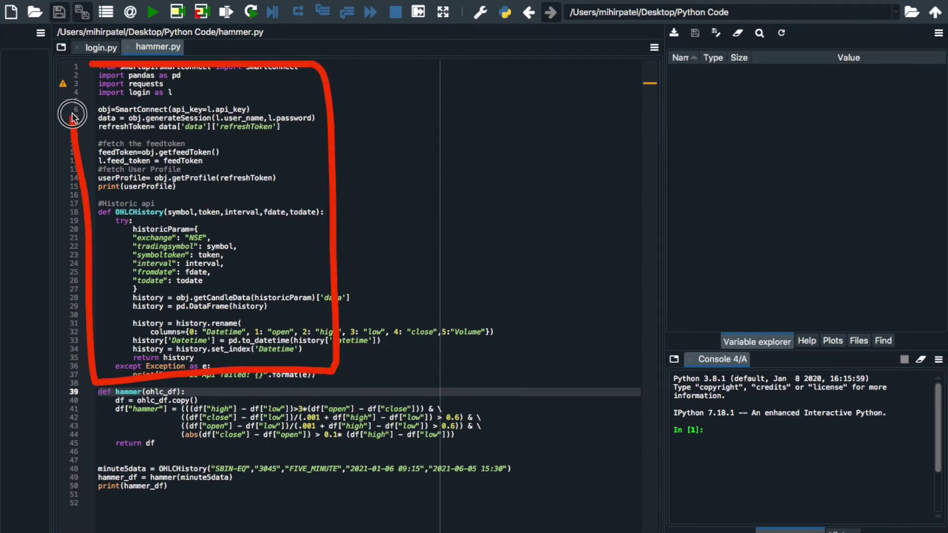
key("Escape")
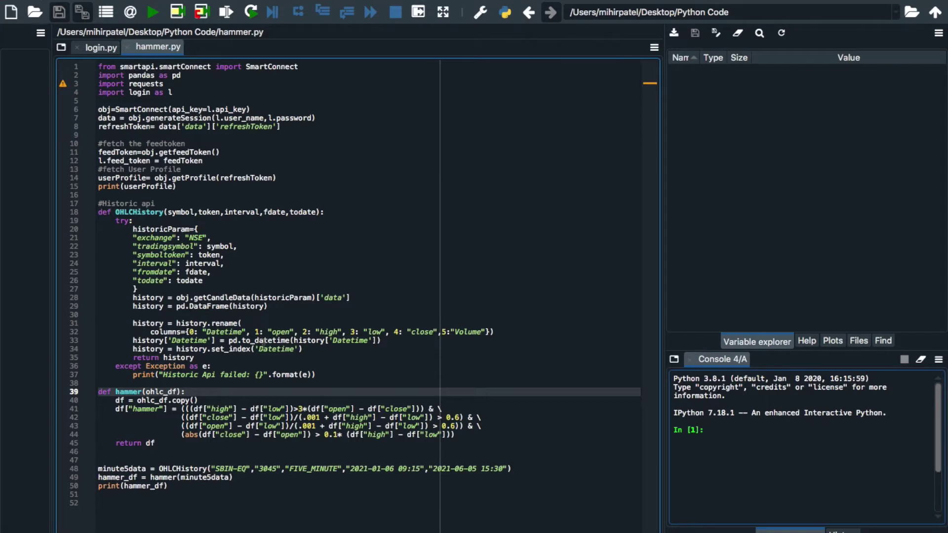
left_click(265, 333)
key("ctrl+plus")
key("ctrl+plus")
scroll(265, 330, "down", 2)
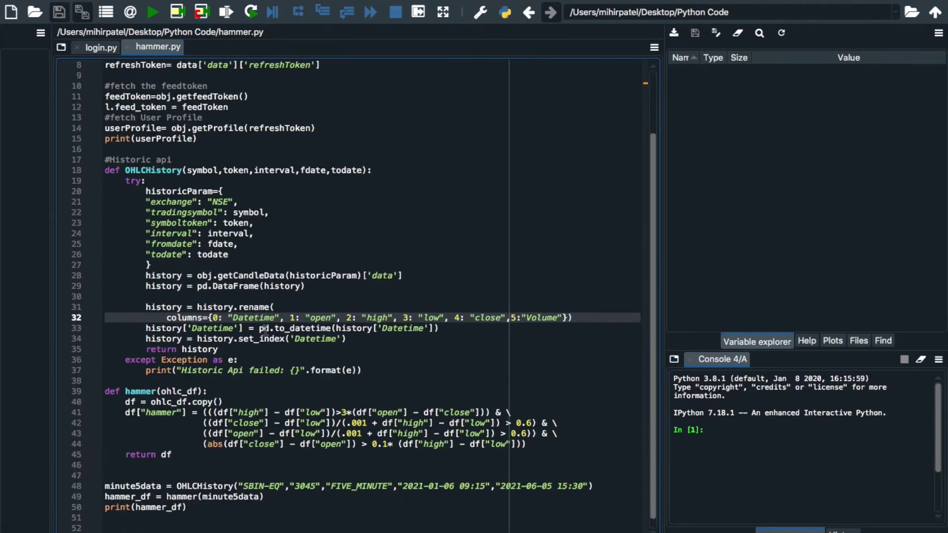
left_click(265, 328)
key("ctrl+plus")
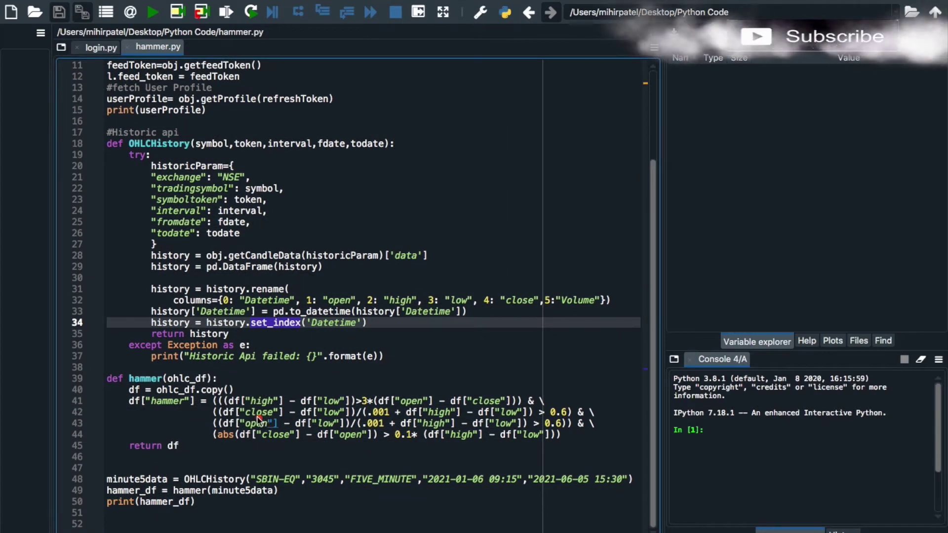
Step: Underline the hammer conditions on lines 41-44: body size, close term, and lines 43-44
left_click_drag(253, 409, 400, 412)
mouse_move(298, 423)
left_mouse_down()
mouse_move(386, 423)
mouse_move(408, 443)
left_mouse_up()
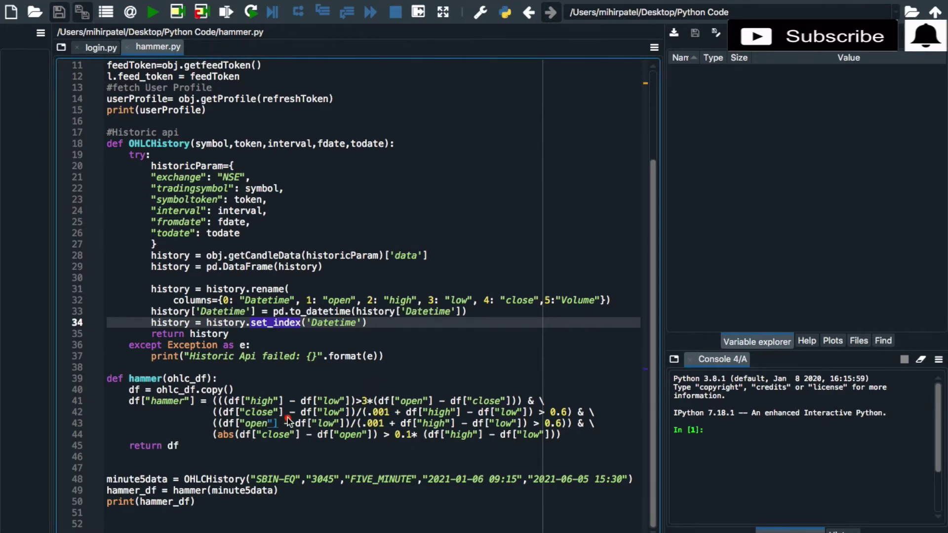
mouse_move(227, 408)
left_mouse_down()
mouse_move(526, 400)
mouse_move(359, 385)
left_mouse_up()
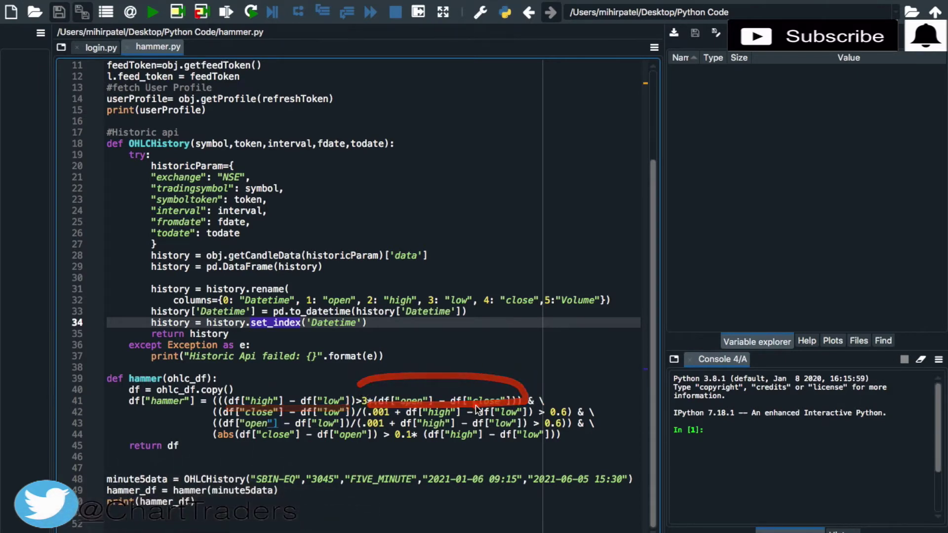
key("Escape")
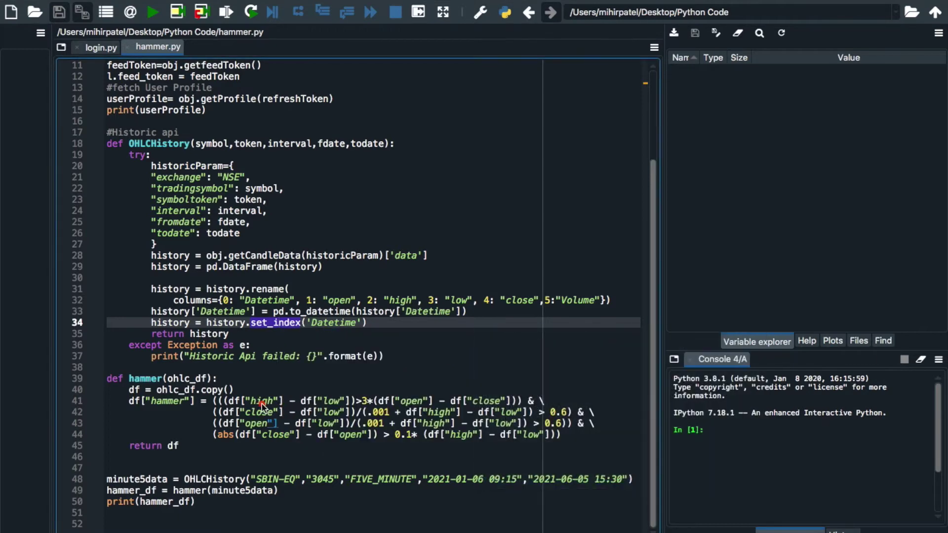
left_click_drag(258, 408, 502, 409)
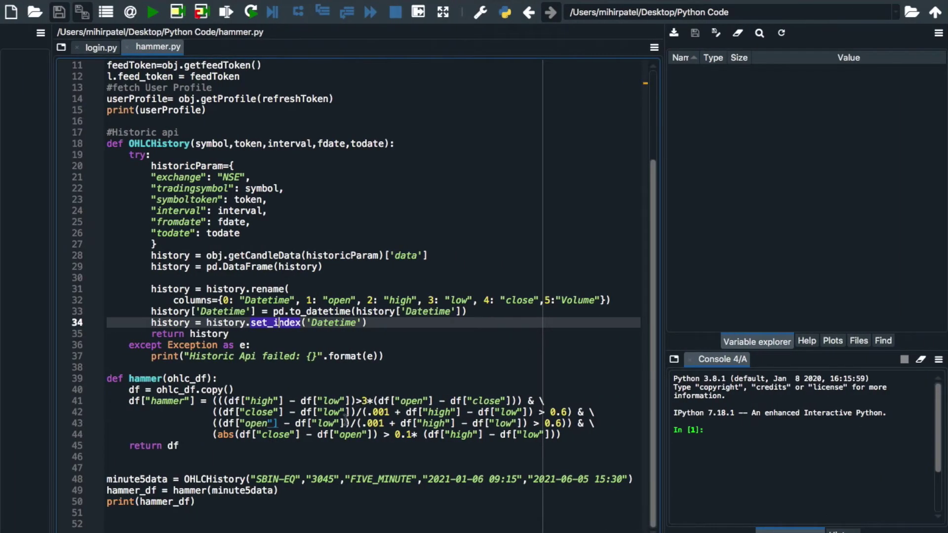
mouse_move(211, 404)
left_mouse_down()
mouse_move(213, 437)
mouse_move(276, 420)
mouse_move(354, 418)
left_mouse_up()
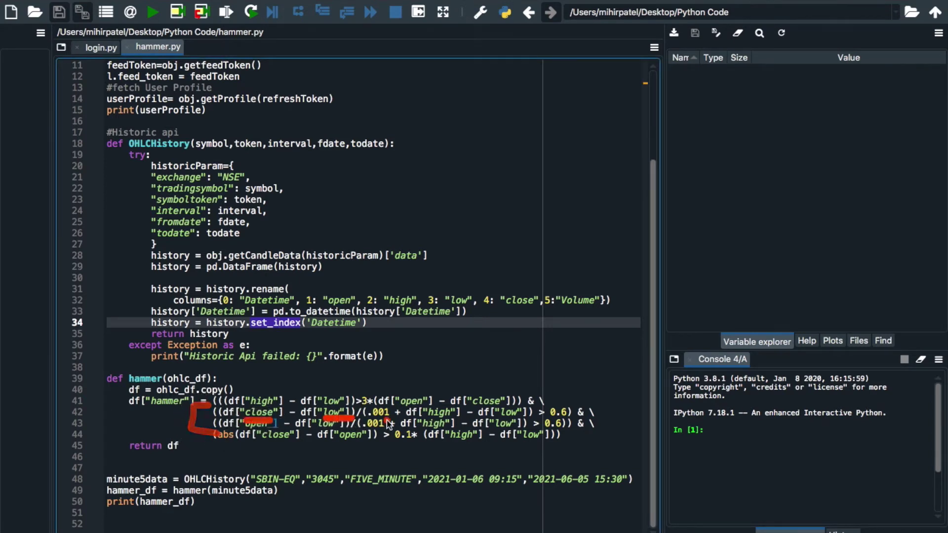
left_click_drag(414, 420, 576, 415)
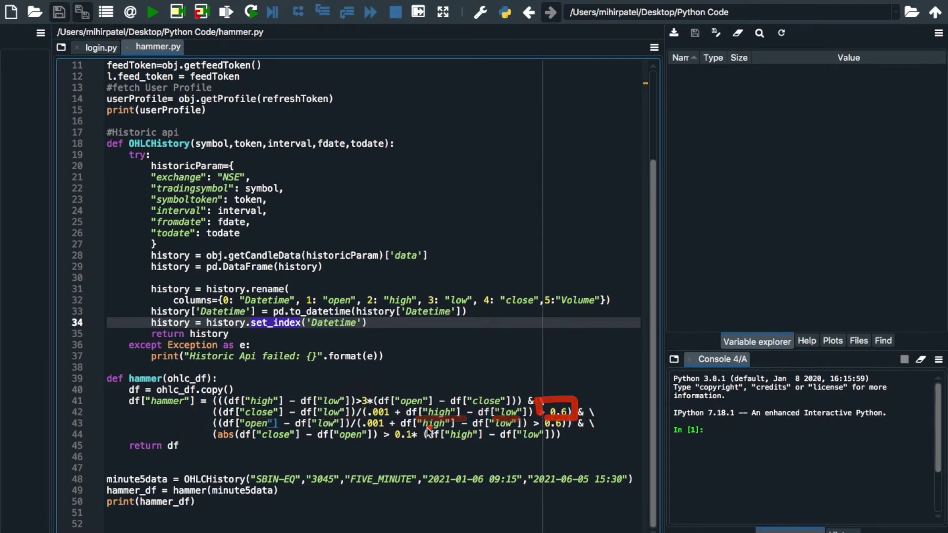
mouse_move(371, 417)
left_mouse_down()
mouse_move(393, 403)
mouse_move(379, 410)
mouse_move(512, 422)
left_mouse_up()
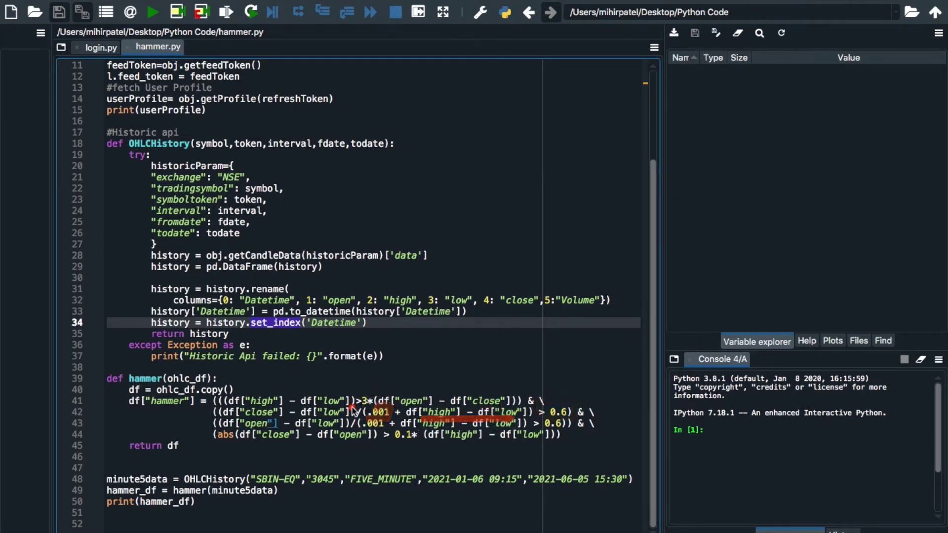
left_click_drag(404, 401, 402, 408)
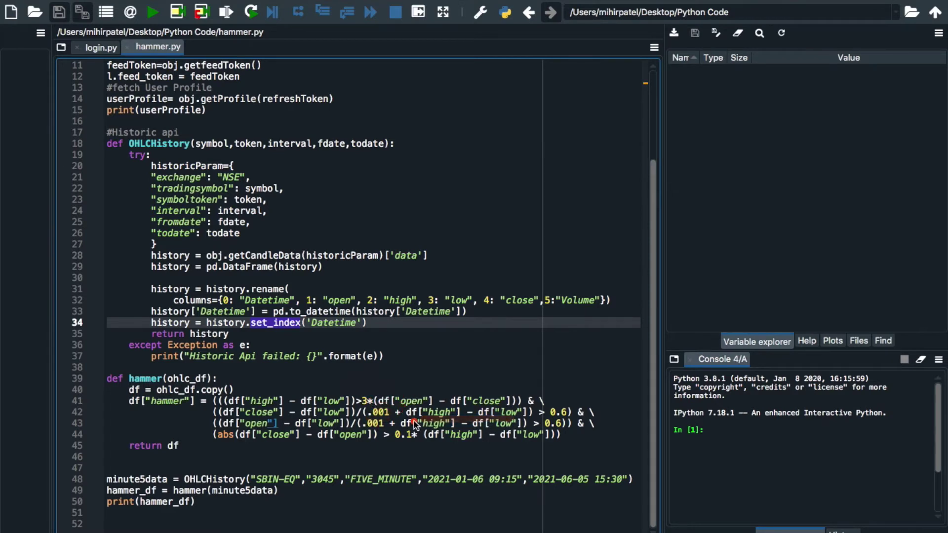
mouse_move(363, 421)
left_mouse_down()
mouse_move(398, 423)
mouse_move(367, 412)
left_mouse_up()
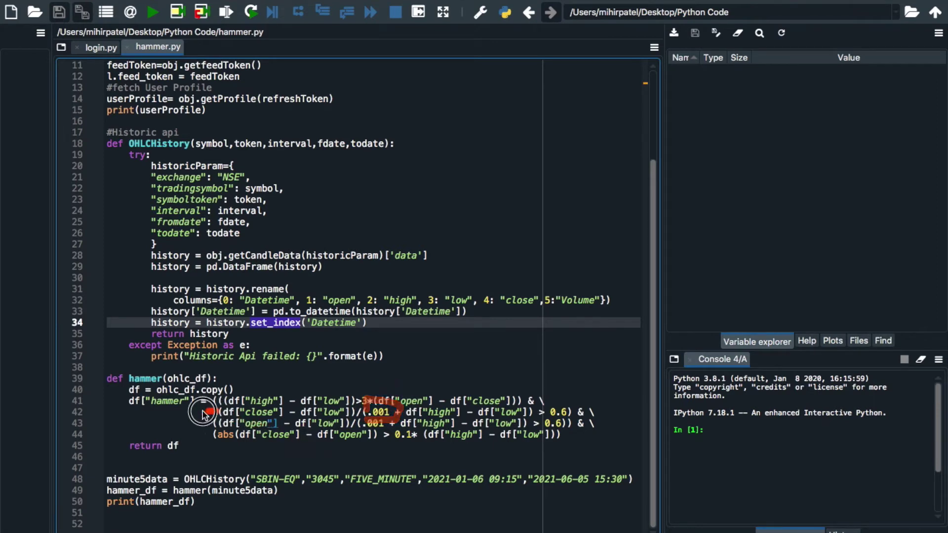
mouse_move(207, 413)
left_mouse_down()
mouse_move(196, 430)
mouse_move(289, 422)
left_mouse_up()
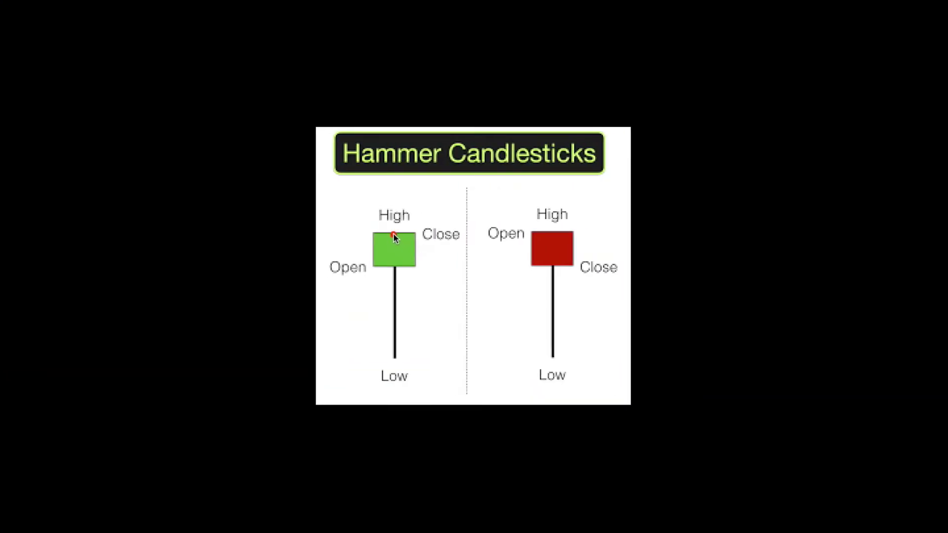
left_click_drag(393, 235, 421, 234)
left_click_drag(394, 359, 408, 357)
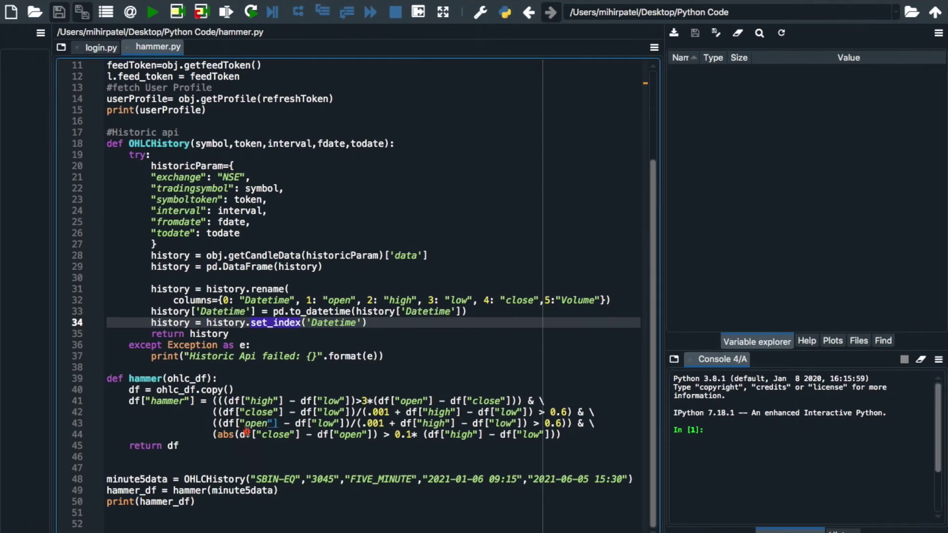
left_click_drag(246, 430, 571, 426)
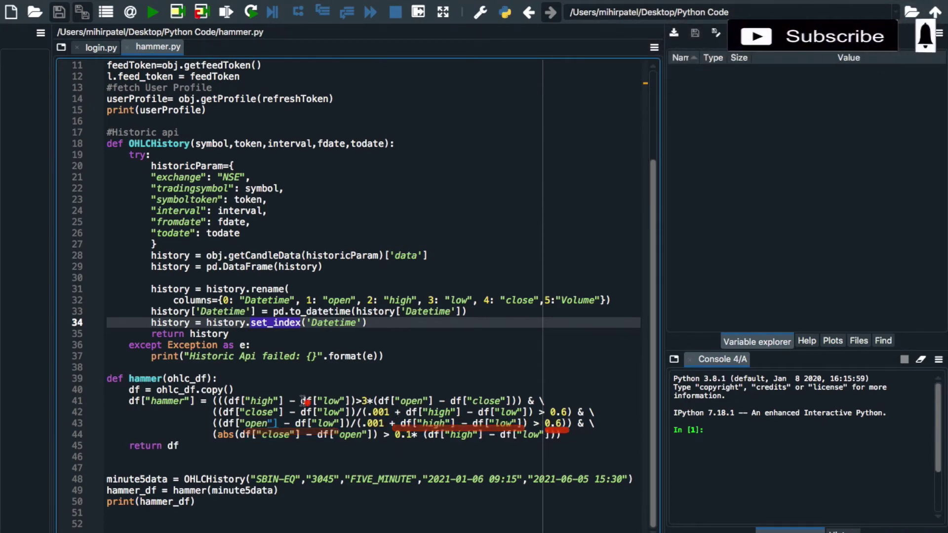
mouse_move(252, 386)
left_mouse_down()
mouse_move(627, 389)
mouse_move(204, 387)
left_mouse_up()
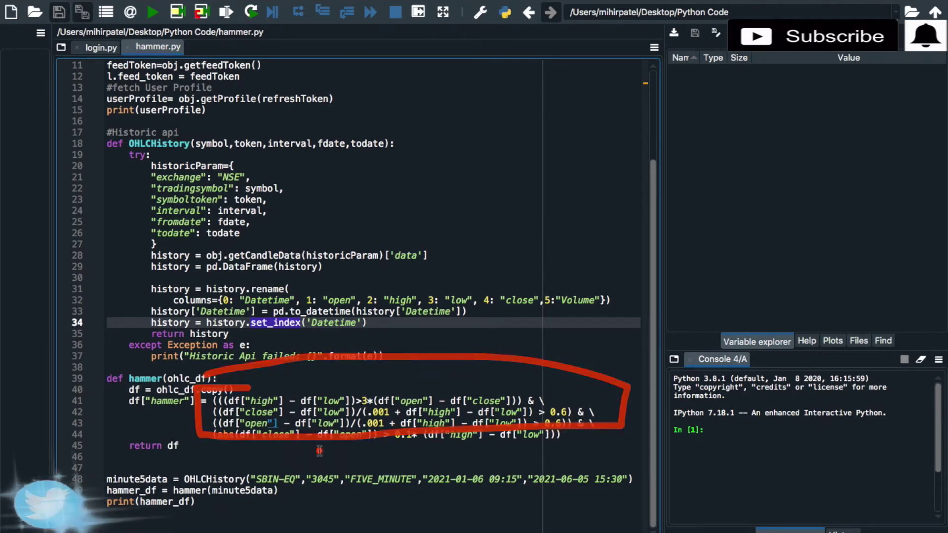
mouse_move(252, 448)
left_mouse_down()
mouse_move(582, 438)
mouse_move(452, 417)
mouse_move(379, 433)
left_mouse_up()
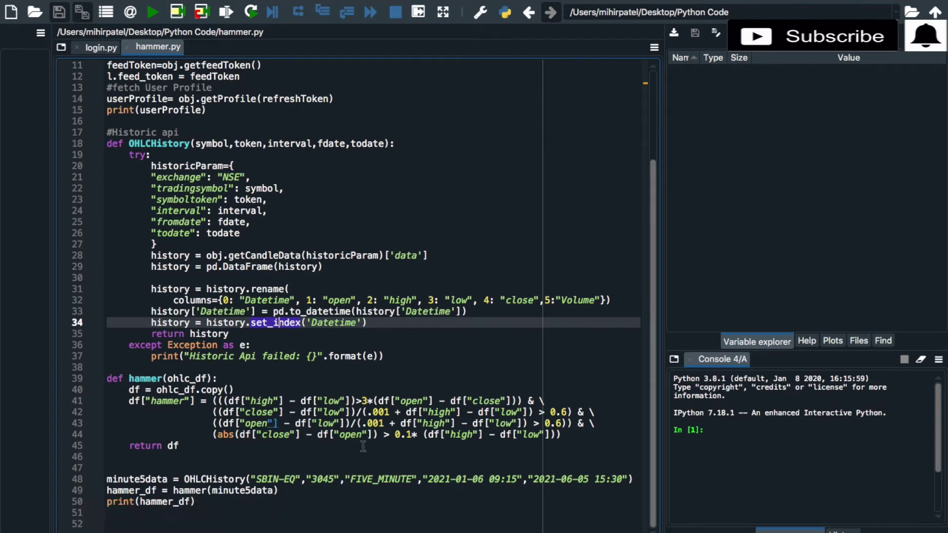
left_click_drag(255, 447, 448, 448)
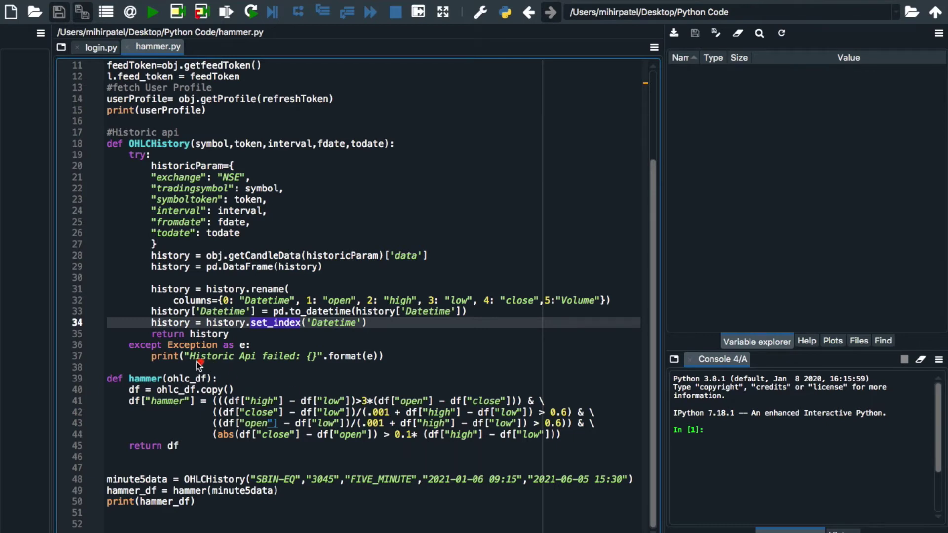
mouse_move(122, 372)
left_mouse_down()
mouse_move(615, 385)
mouse_move(215, 474)
mouse_move(100, 438)
mouse_move(141, 379)
left_mouse_up()
mouse_move(96, 369)
left_mouse_down()
mouse_move(119, 456)
mouse_move(104, 363)
left_mouse_up()
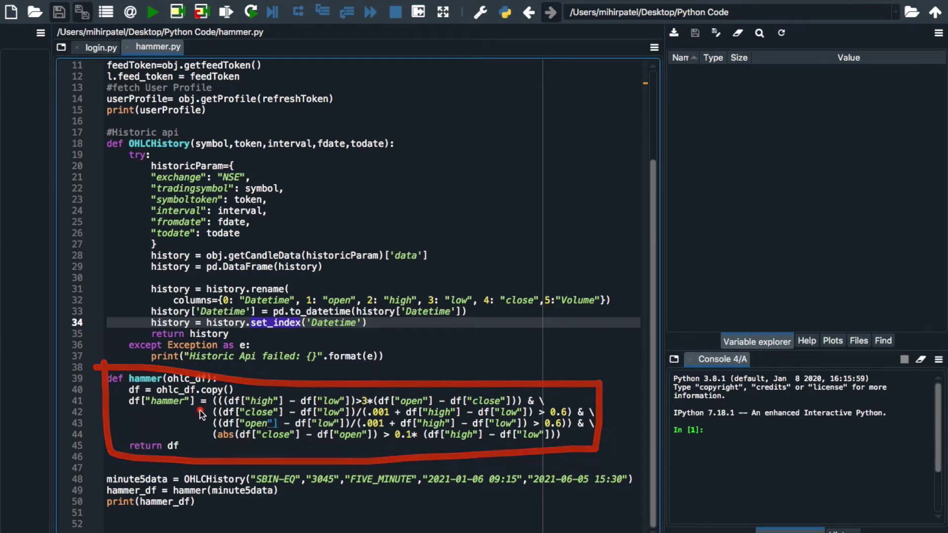
left_click_drag(200, 413, 215, 389)
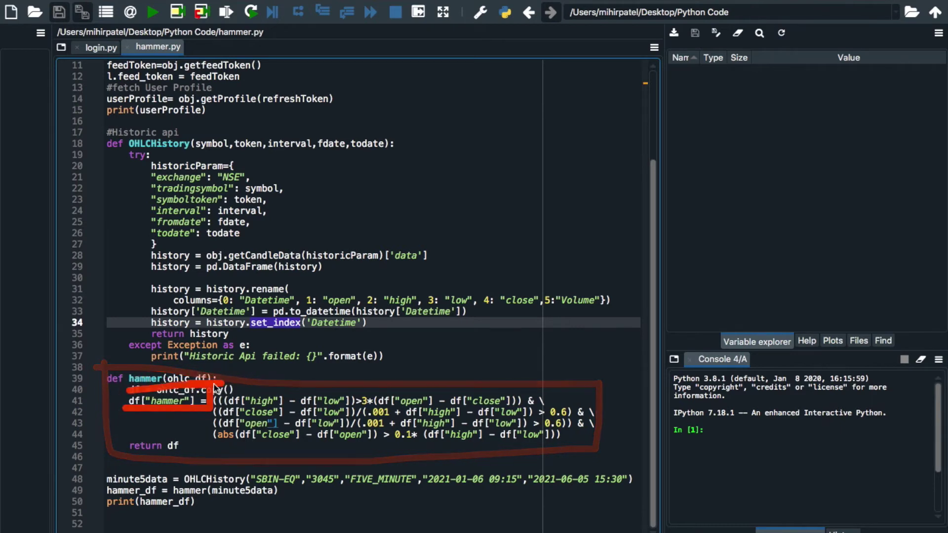
mouse_move(146, 415)
left_mouse_down()
mouse_move(215, 406)
mouse_move(177, 387)
mouse_move(120, 406)
mouse_move(149, 412)
left_mouse_up()
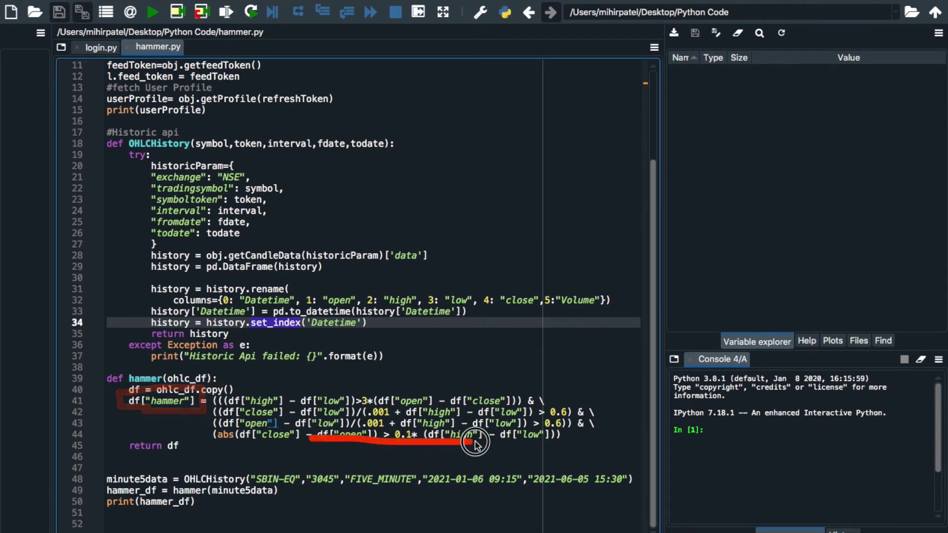
left_click_drag(475, 442, 492, 442)
left_click(560, 441)
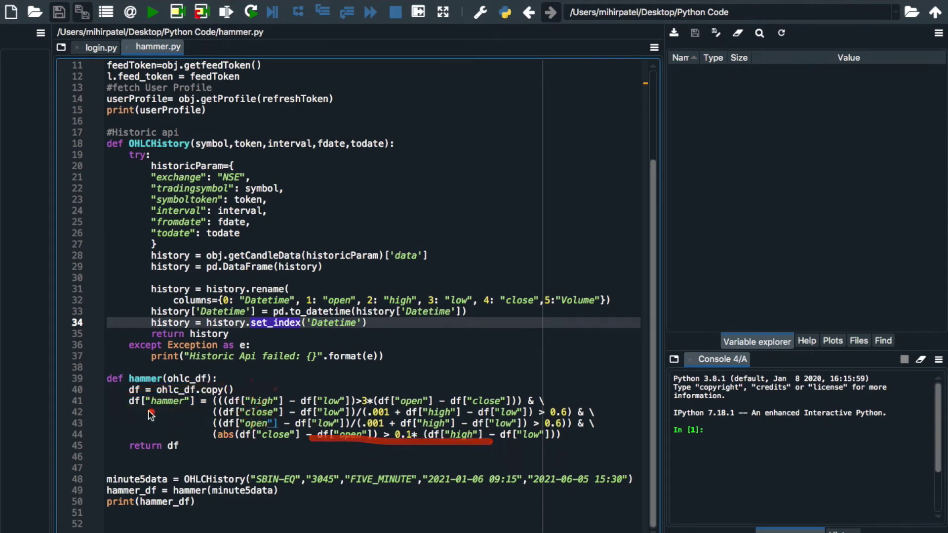
left_click_drag(136, 406, 207, 408)
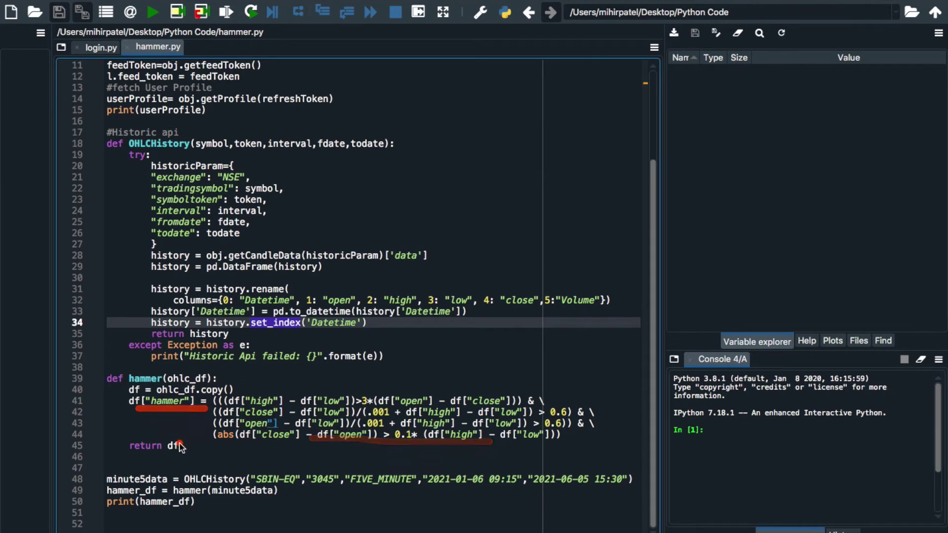
left_click_drag(172, 445, 200, 454)
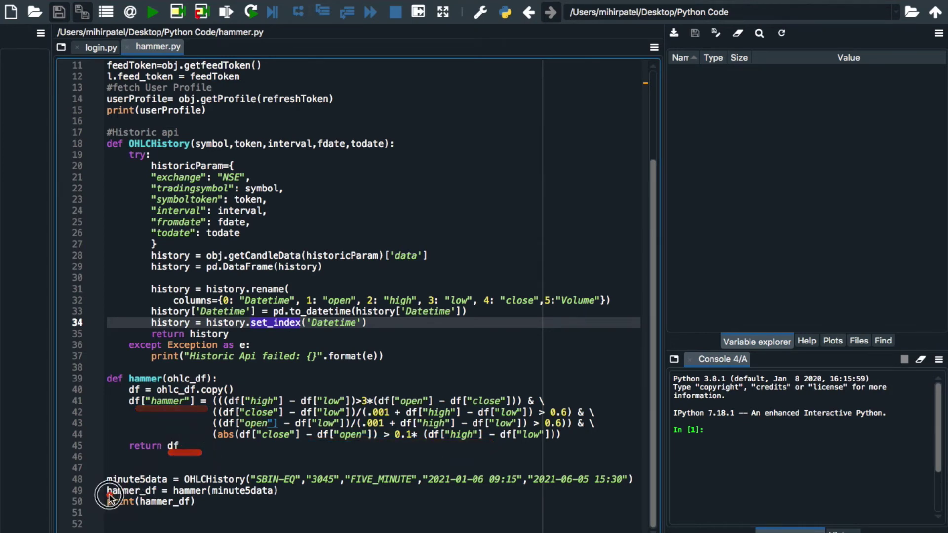
left_click_drag(109, 497, 194, 501)
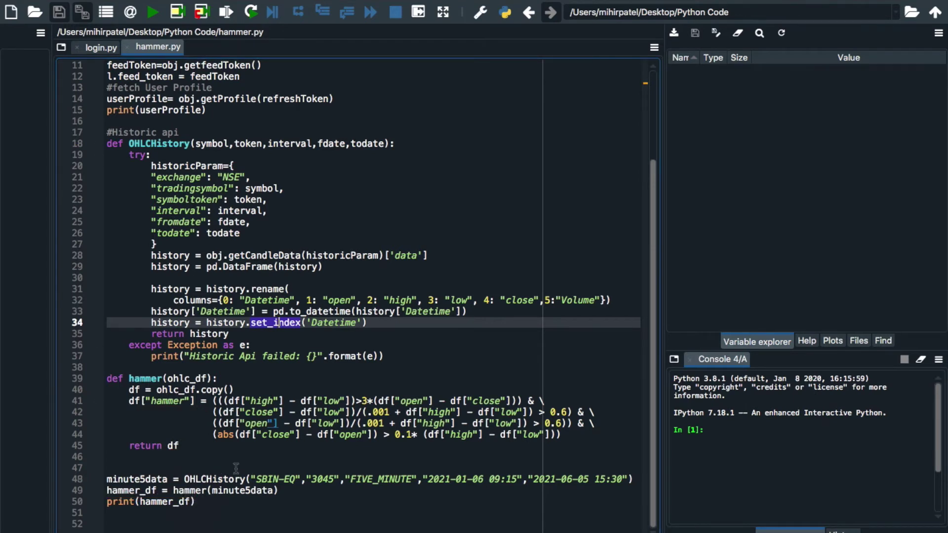
left_click_drag(263, 488, 317, 489)
Step: Run hammer.py, then rerun it after the missing websocket module error
left_click(151, 13)
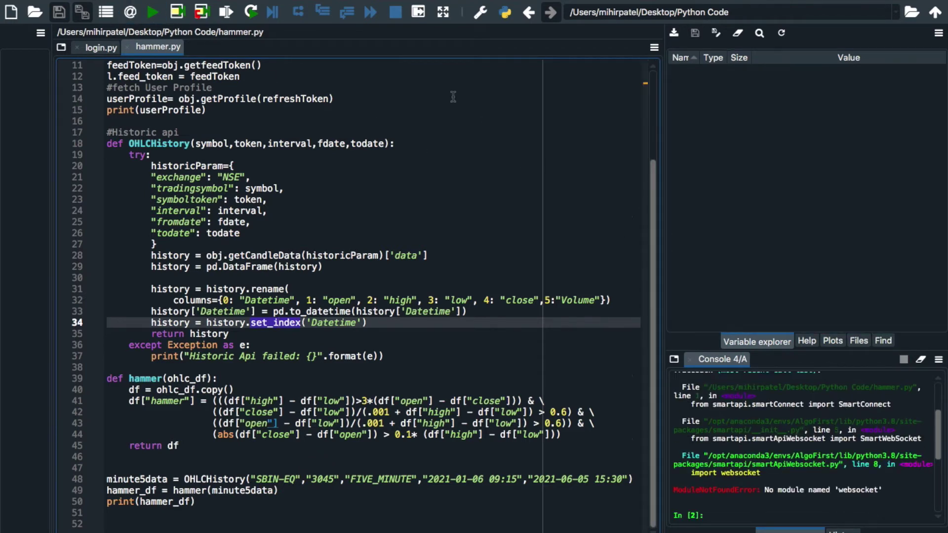
left_click(149, 13)
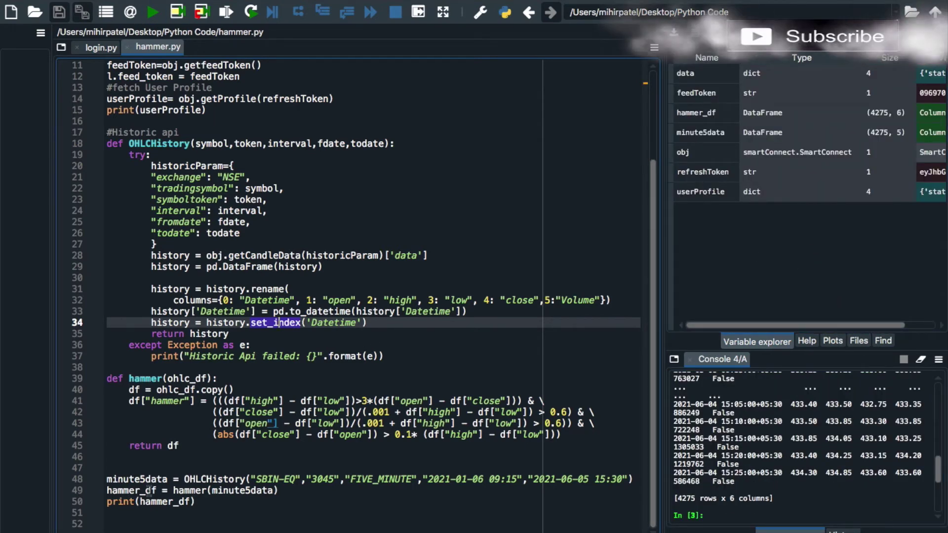
Step: Open hammer_df from the Variable Explorer in the DataFrame viewer
double_click(702, 113)
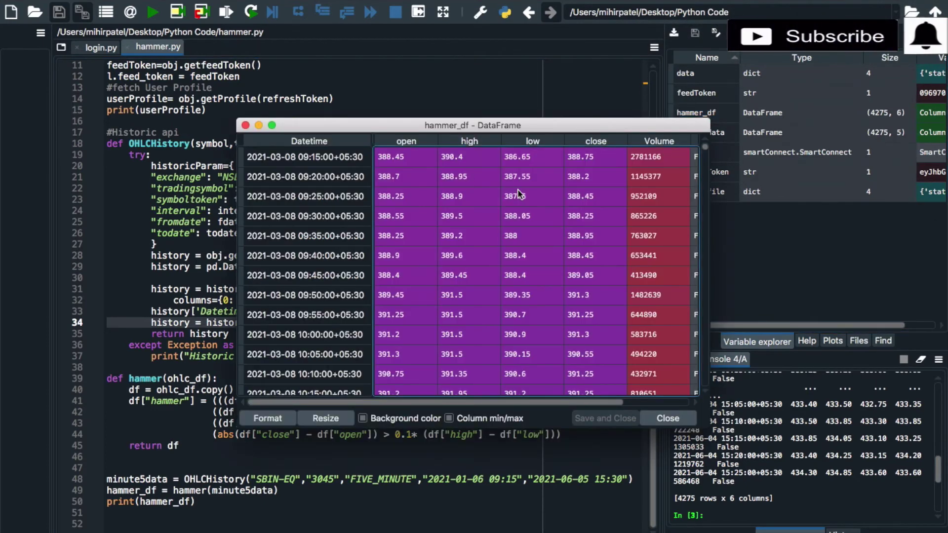
scroll(519, 194, "right", 2)
scroll(518, 195, "down", 15)
scroll(645, 214, "left", 1)
scroll(608, 191, "right", 1)
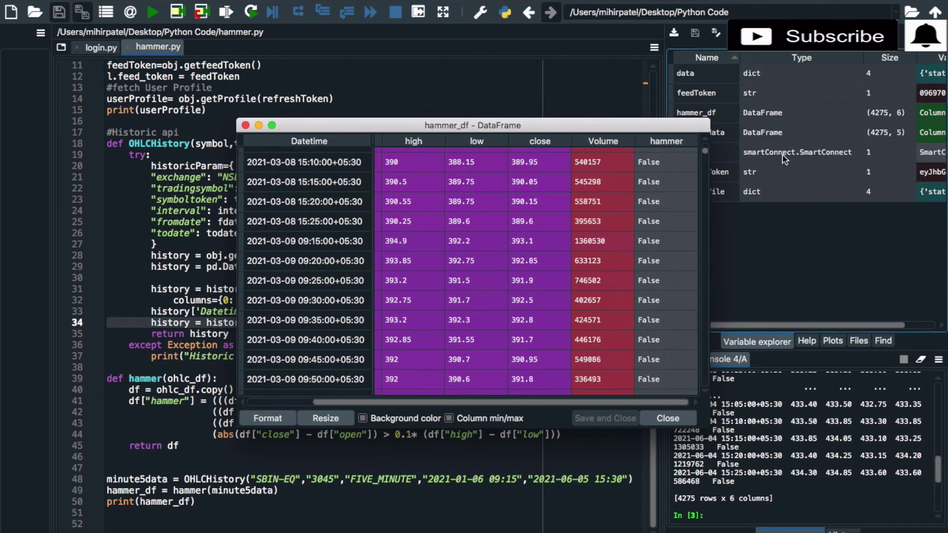
left_click_drag(705, 153, 704, 383)
scroll(675, 345, "up", 1)
scroll(677, 345, "left", 1)
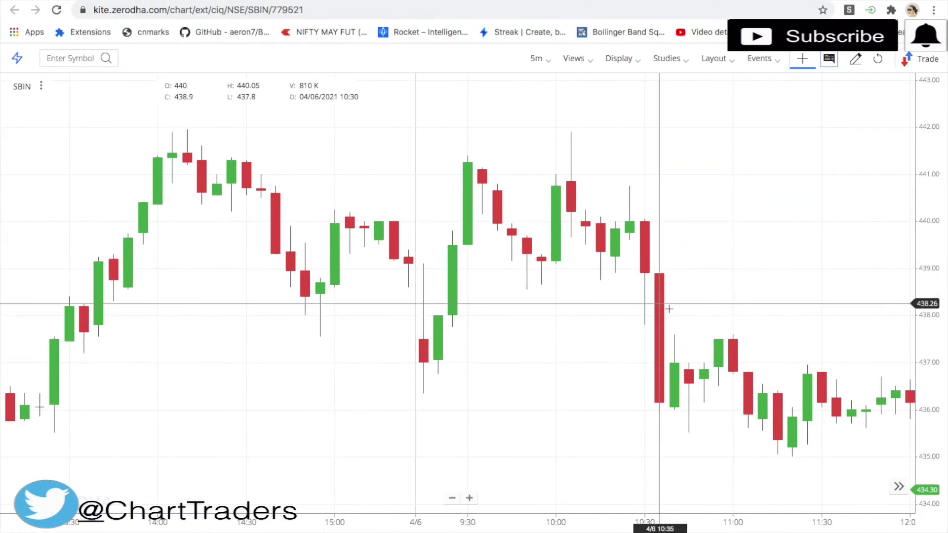
Step: Pan the SBIN Kite chart to the 4 June afternoon candles up to 15:00
left_click_drag(697, 327, 516, 290)
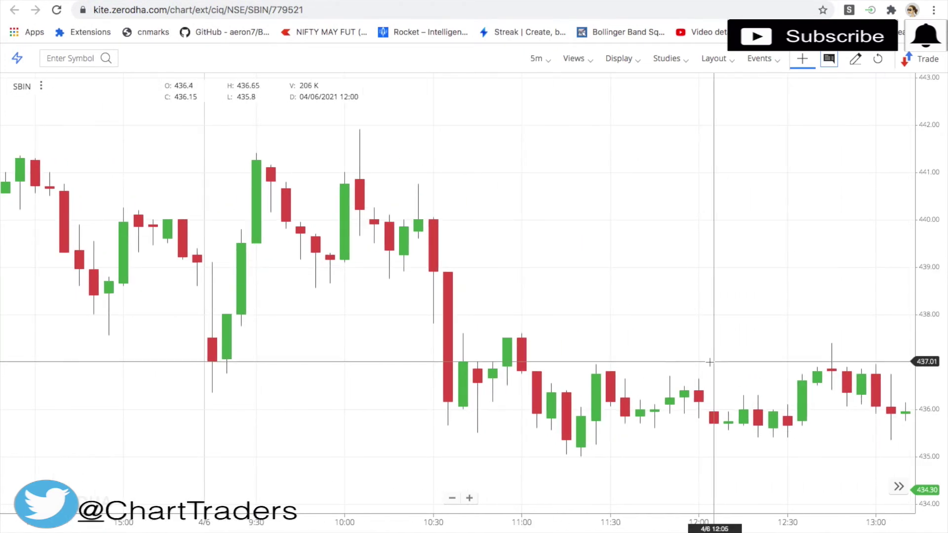
left_click_drag(765, 373, 570, 377)
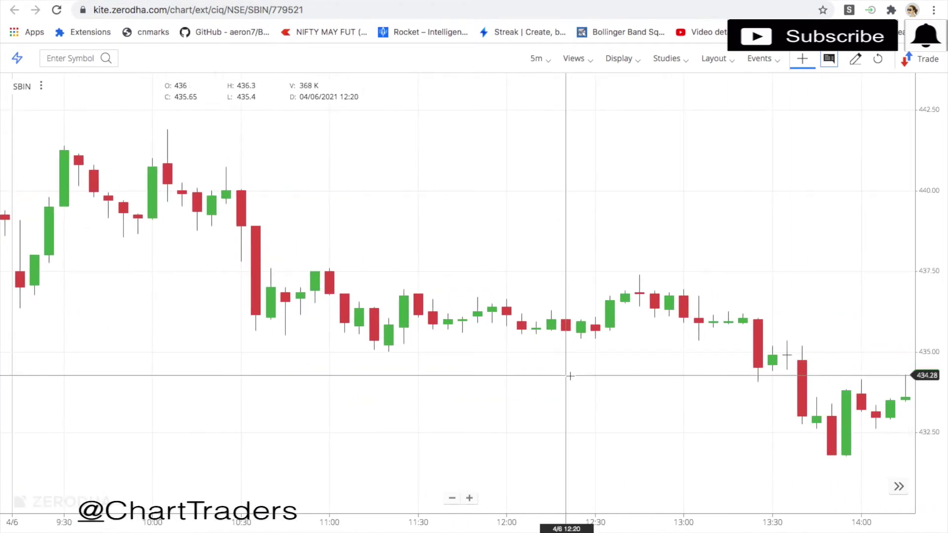
right_click(740, 377)
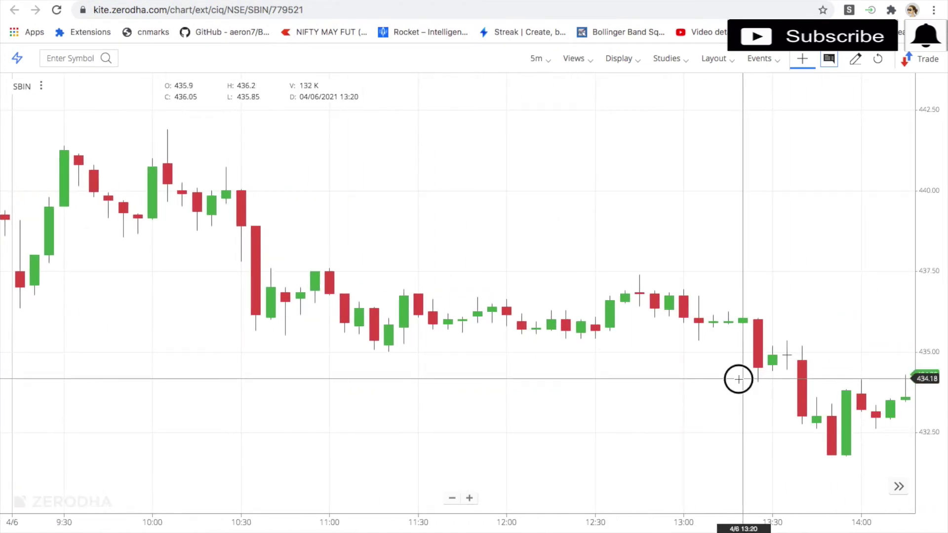
left_click(658, 383)
left_click_drag(656, 363, 475, 360)
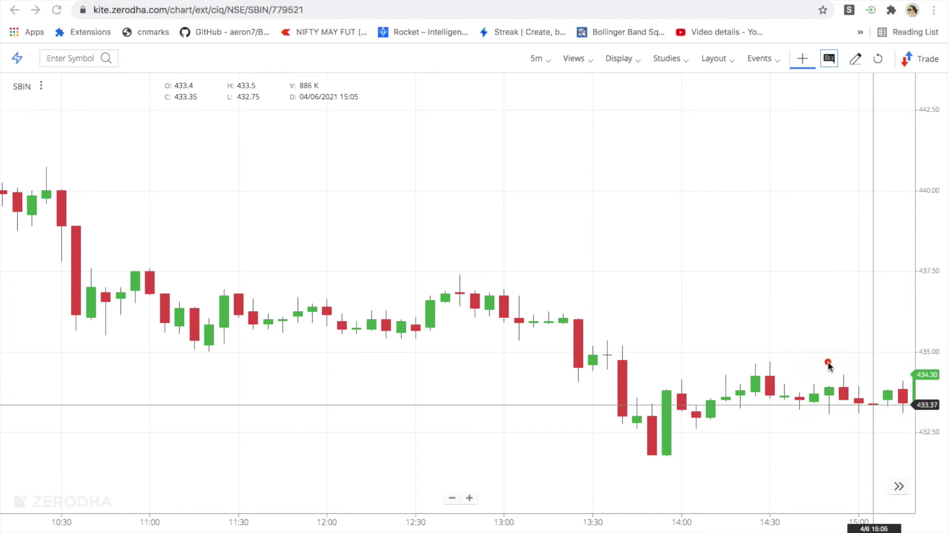
mouse_move(829, 369)
left_mouse_down()
mouse_move(838, 390)
mouse_move(825, 370)
left_mouse_up()
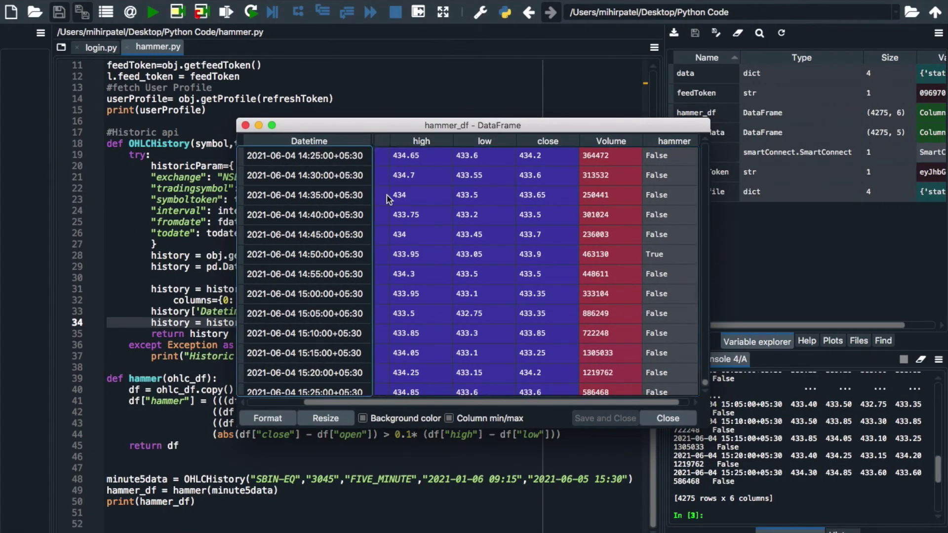
scroll(655, 240, "up", 3)
scroll(655, 239, "left", 1)
scroll(655, 240, "up", 3)
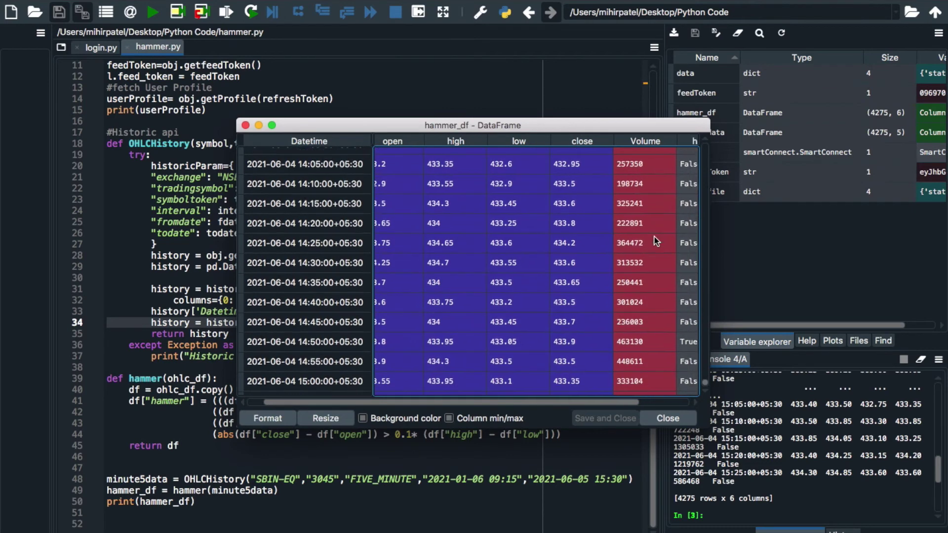
scroll(656, 239, "right", 1)
scroll(656, 240, "up", 3)
scroll(655, 240, "up", 3)
scroll(655, 240, "up", 3)
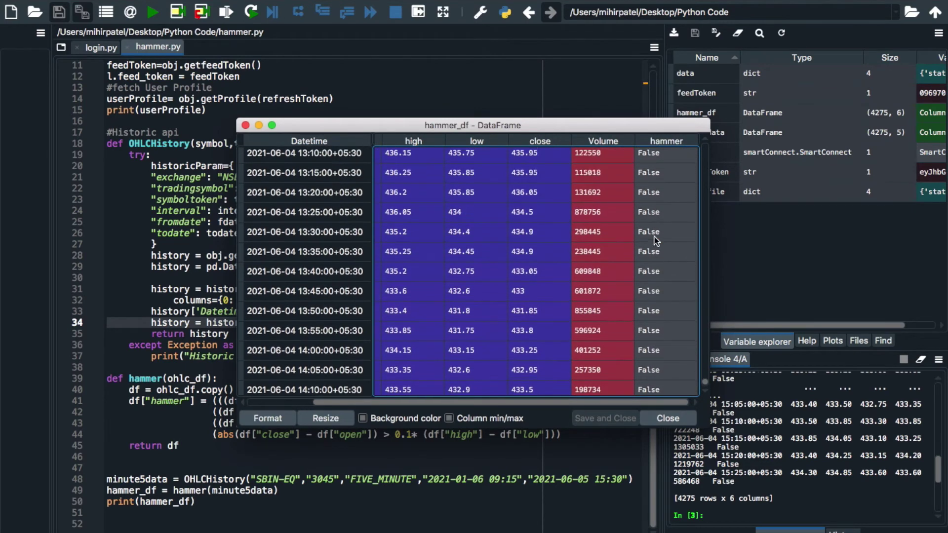
scroll(655, 240, "up", 3)
scroll(655, 240, "up", 2)
scroll(656, 239, "up", 2)
scroll(655, 239, "left", 1)
scroll(655, 240, "up", 2)
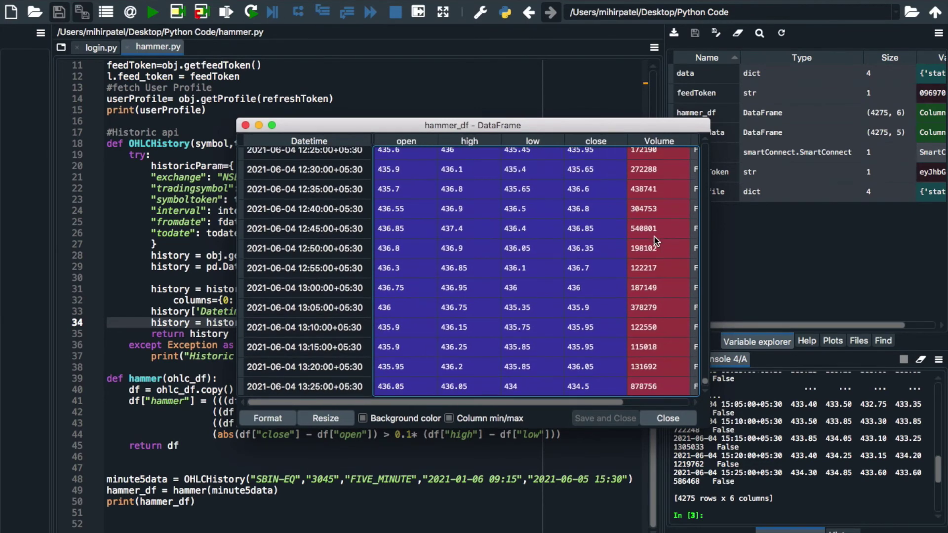
scroll(655, 240, "up", 2)
scroll(655, 239, "right", 1)
scroll(655, 240, "up", 2)
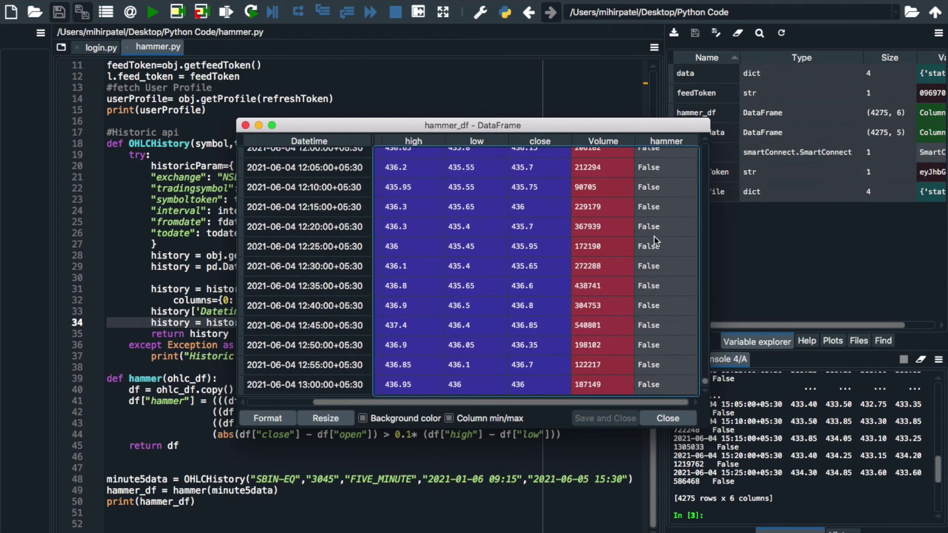
scroll(655, 239, "up", 2)
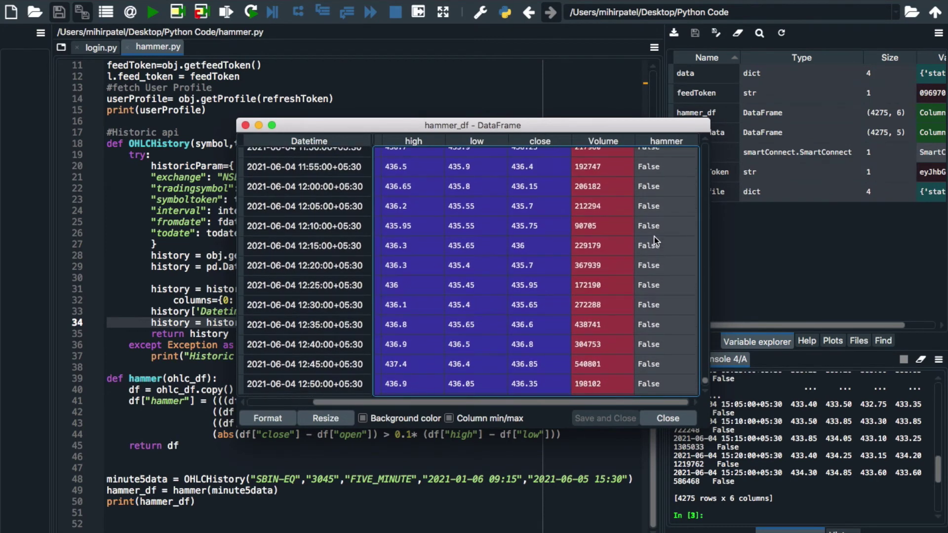
scroll(655, 239, "up", 2)
scroll(655, 240, "up", 2)
scroll(488, 218, "up", 1)
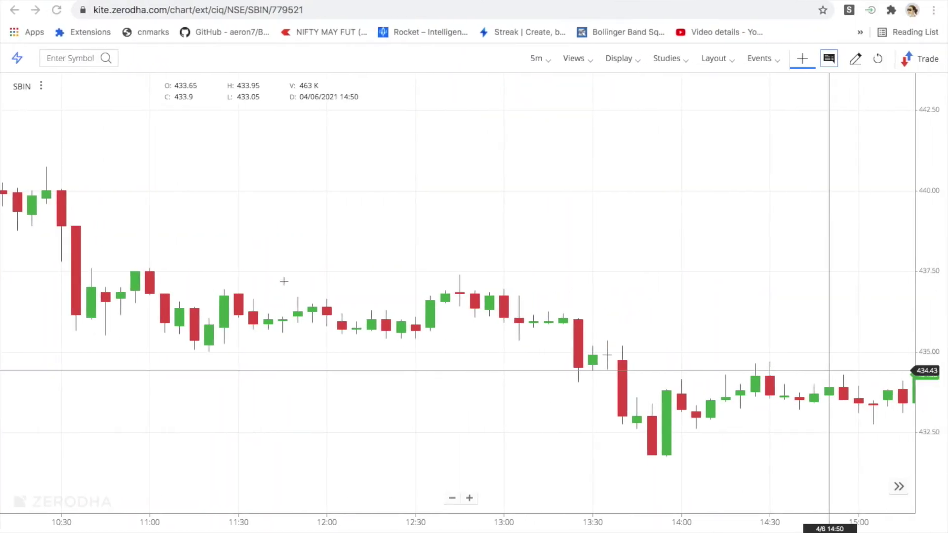
Step: Zoom in on the SBIN chart with the + button and centre it on the noon candles
left_click(472, 498)
left_click_drag(240, 284, 345, 361)
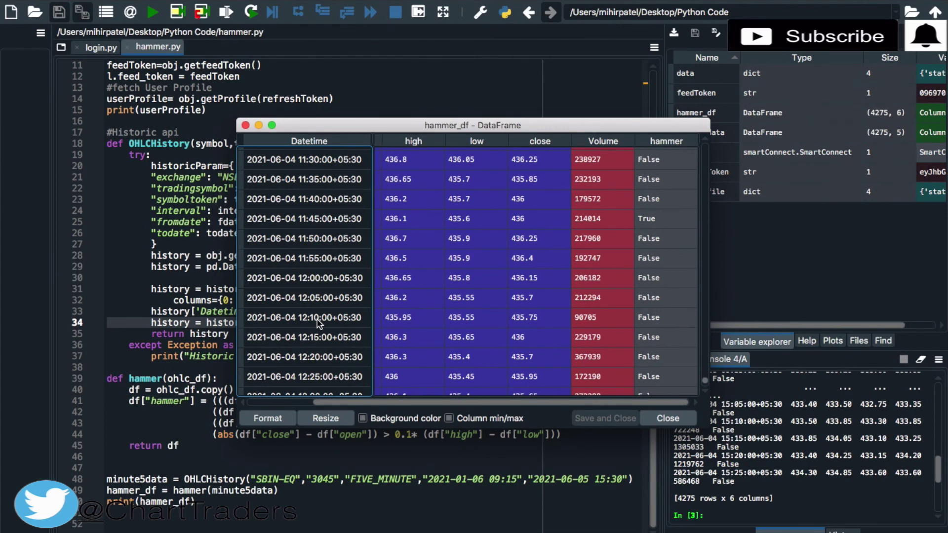
scroll(317, 319, "up", 2)
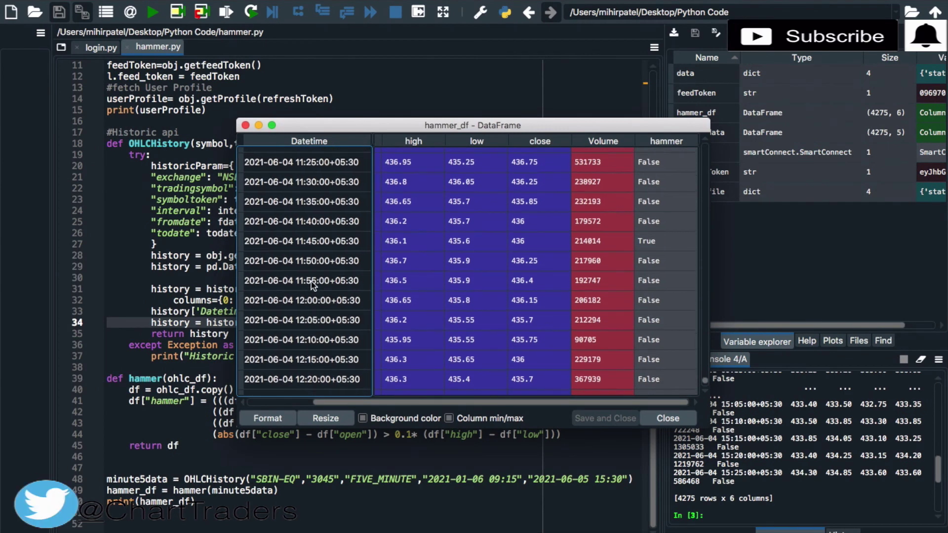
scroll(311, 282, "up", 2)
scroll(312, 282, "up", 2)
scroll(311, 282, "up", 1)
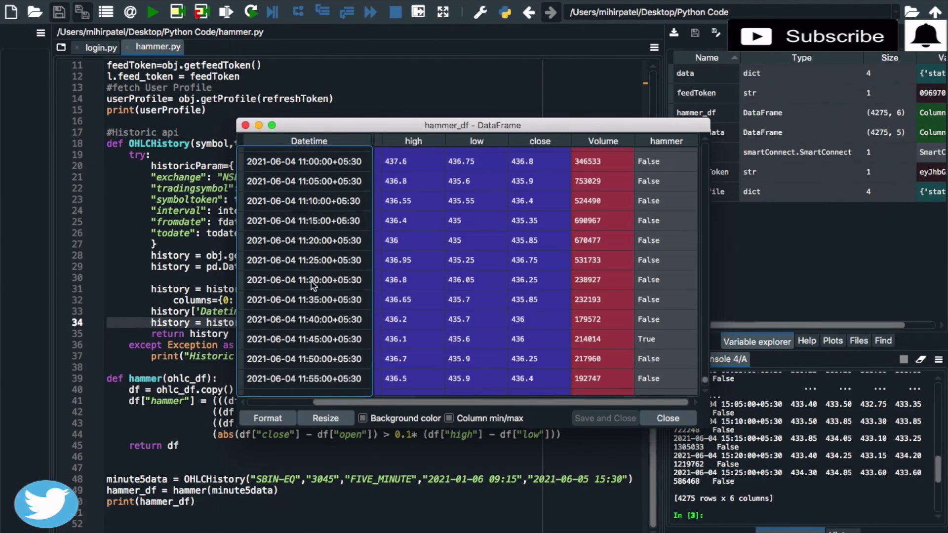
scroll(311, 281, "up", 2)
scroll(311, 282, "up", 3)
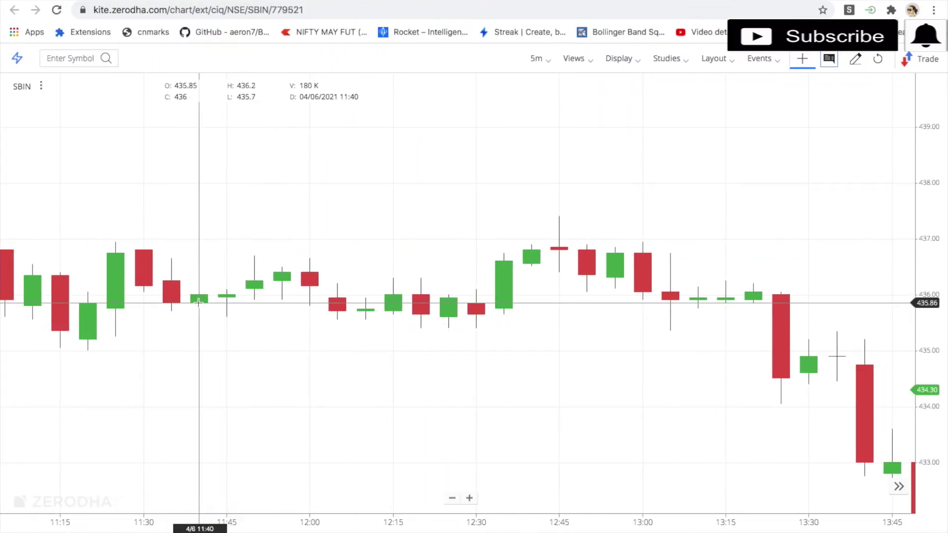
Step: Pan the SBIN chart back to the 10:15–12:45 candles, then close the hammer_df viewer
left_click_drag(102, 373, 382, 293)
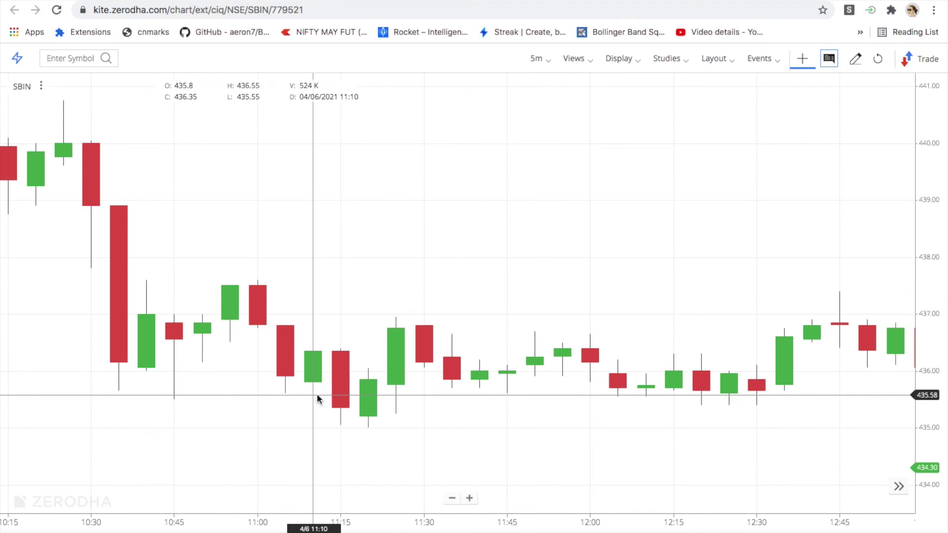
mouse_move(176, 299)
left_mouse_down()
mouse_move(160, 415)
mouse_move(189, 334)
mouse_move(176, 309)
left_mouse_up()
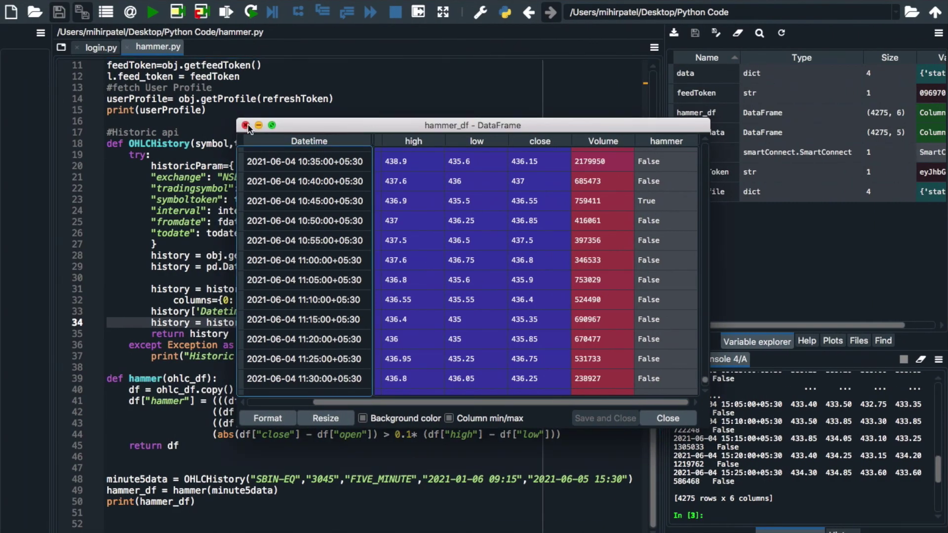
left_click(247, 126)
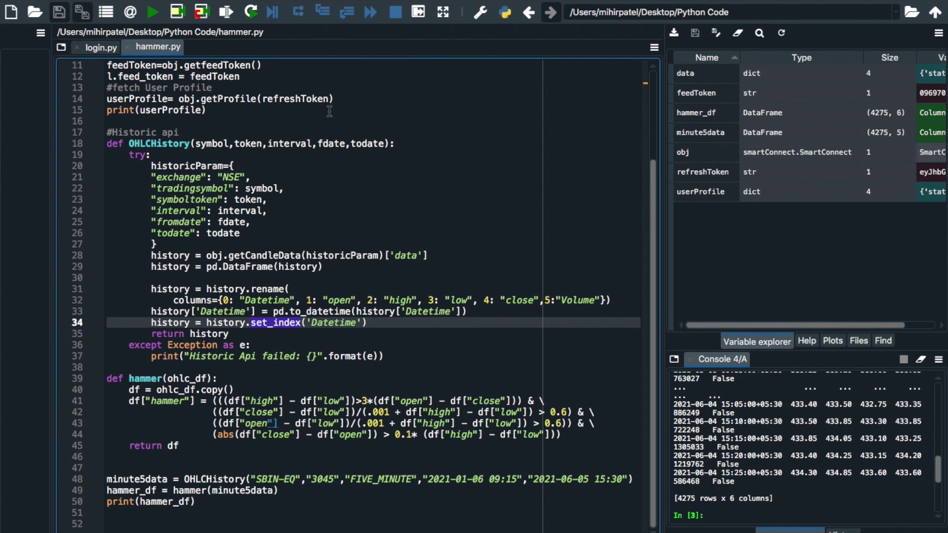
scroll(437, 153, "up", 1)
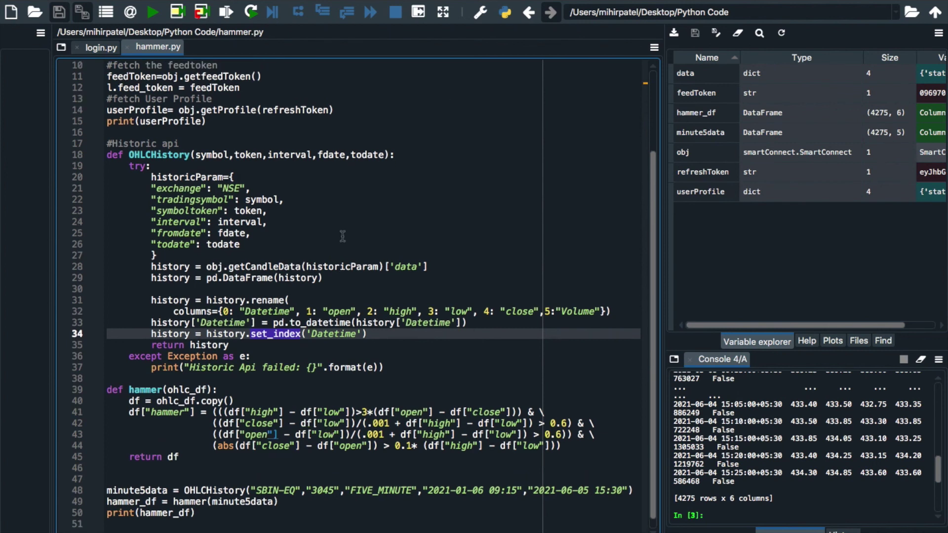